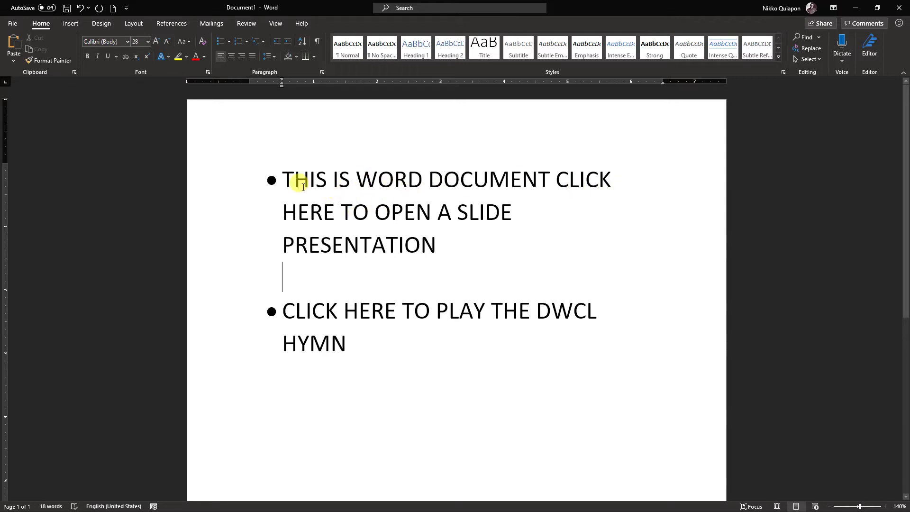
# - Insert a comma after DOCUMENT in the first bullet's sentence
pyautogui.click(551, 179)
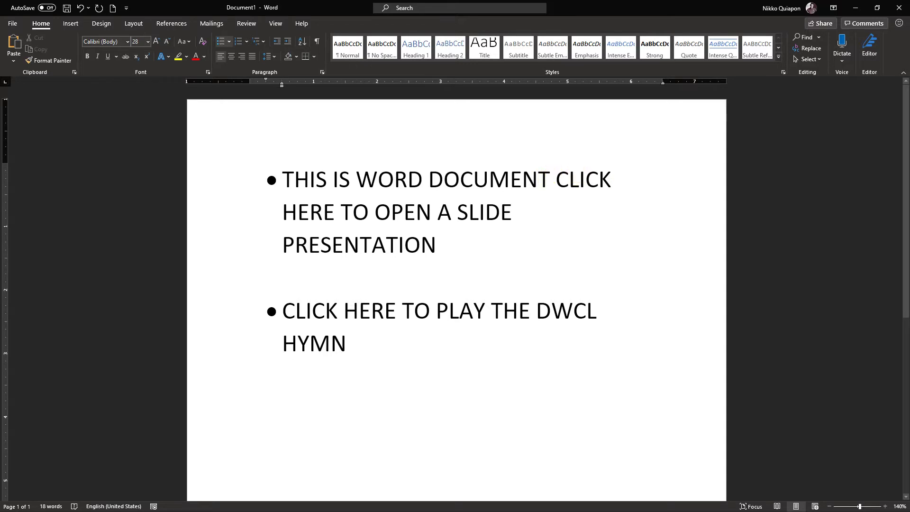
pyautogui.write(',')
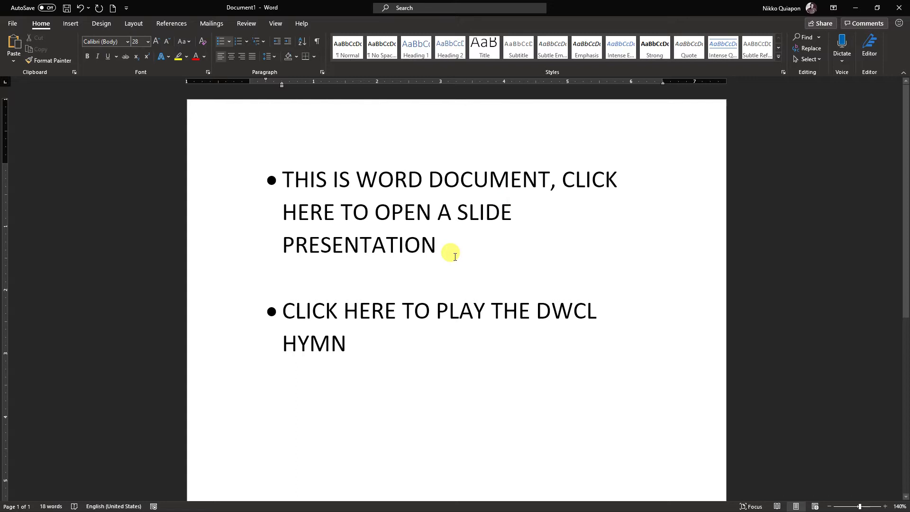
pyautogui.click(386, 350)
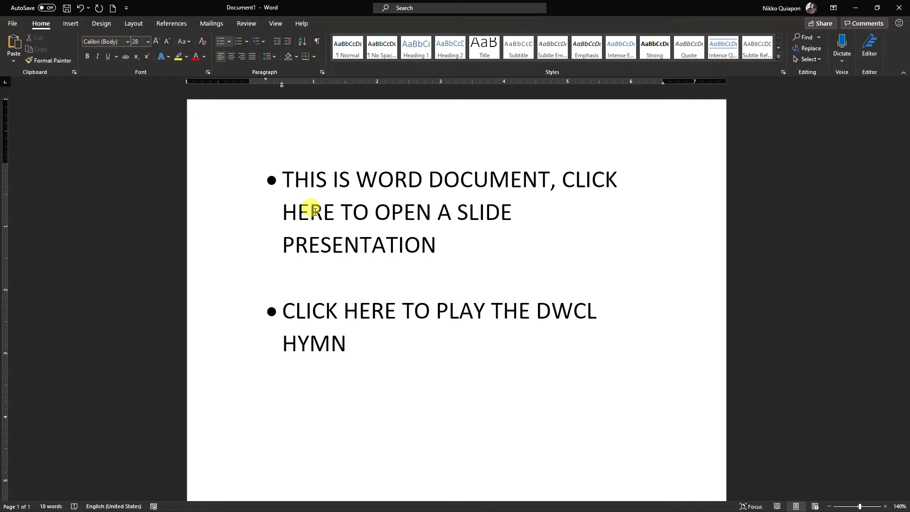
# - Hyperlink the first bullet's HERE to the Desktop file Inline Link Sample.pptx
pyautogui.moveTo(281, 211); pyautogui.dragTo(320, 212)
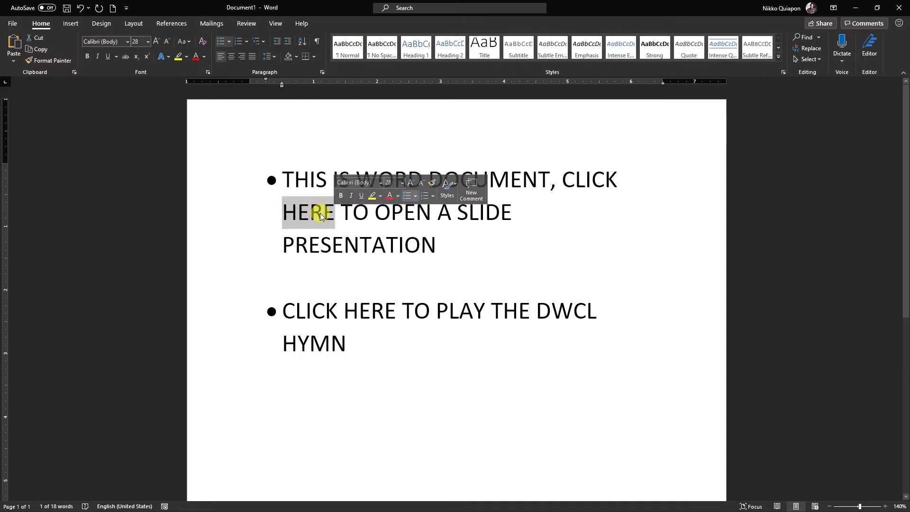
pyautogui.rightClick(320, 213)
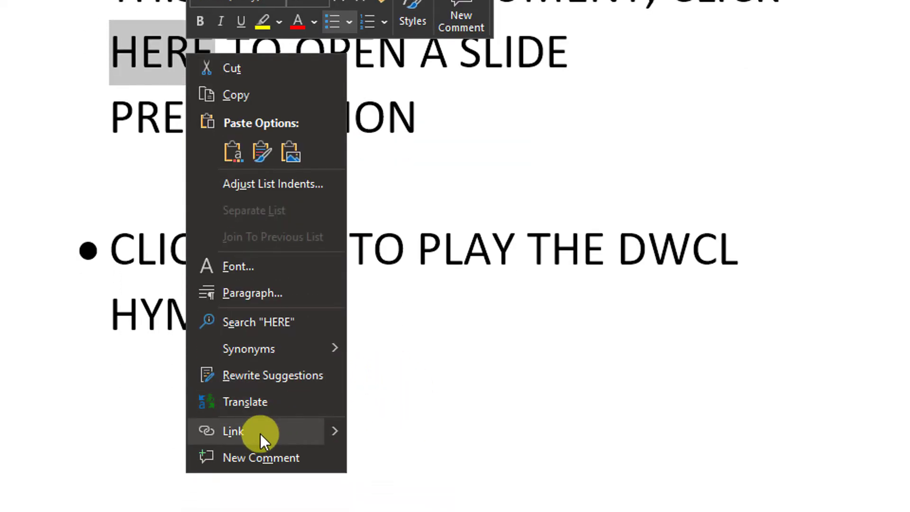
pyautogui.click(260, 434)
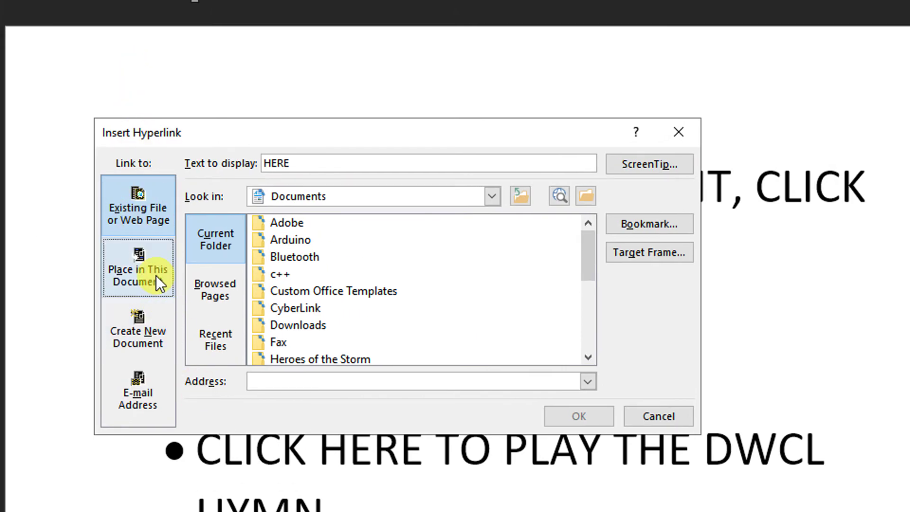
pyautogui.click(155, 274)
pyautogui.click(157, 233)
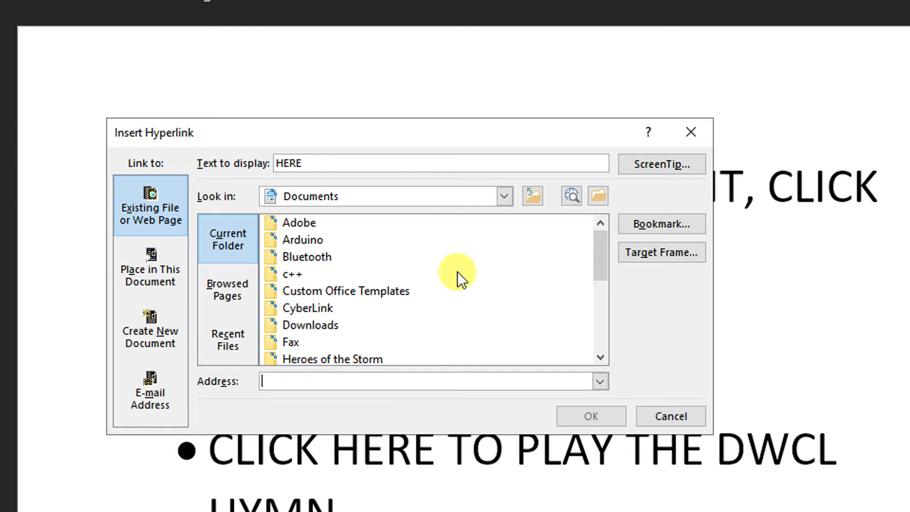
pyautogui.click(504, 201)
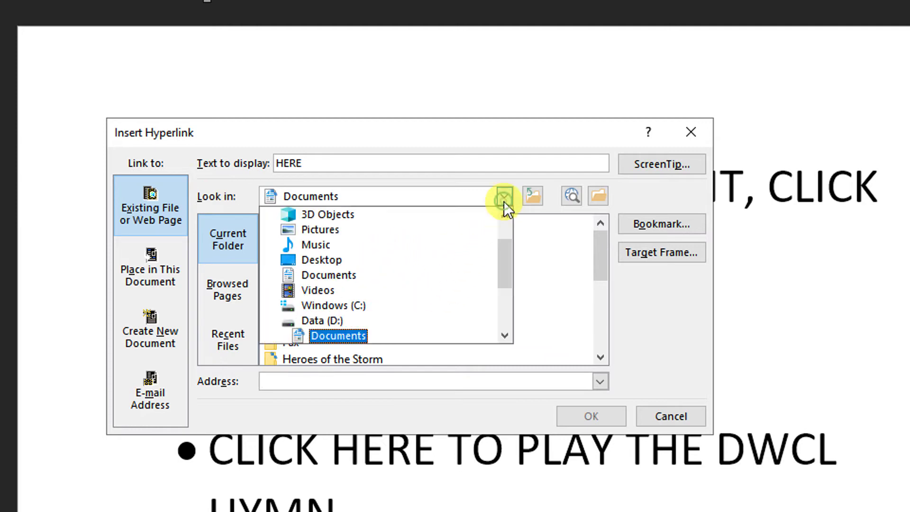
pyautogui.moveTo(507, 254); pyautogui.dragTo(507, 226)
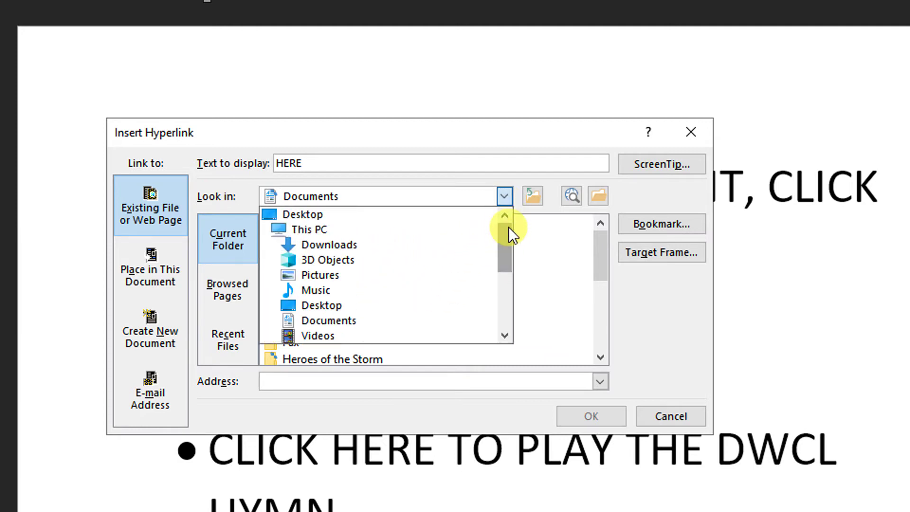
pyautogui.click(448, 219)
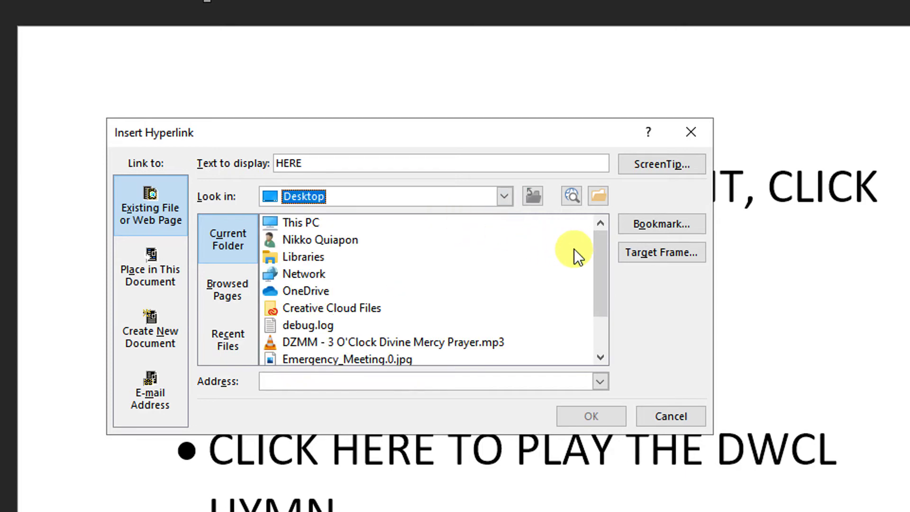
pyautogui.moveTo(596, 249); pyautogui.dragTo(598, 283)
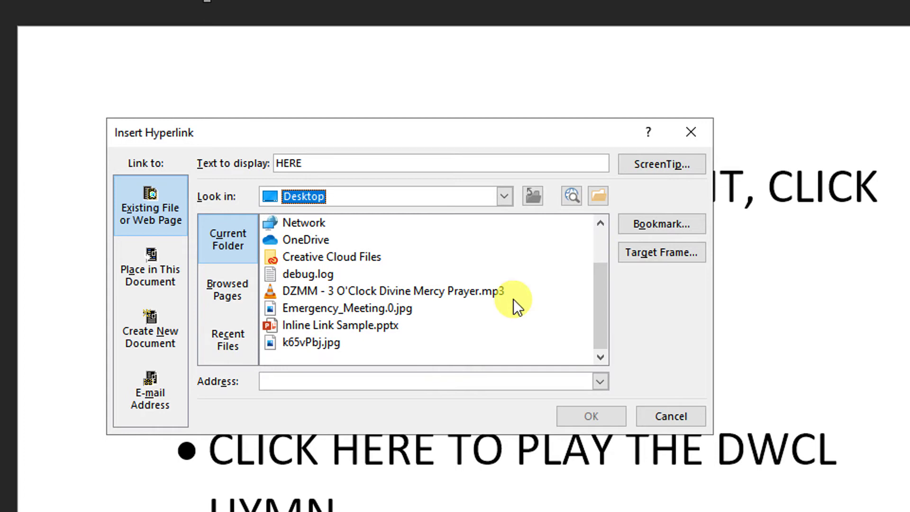
pyautogui.click(370, 326)
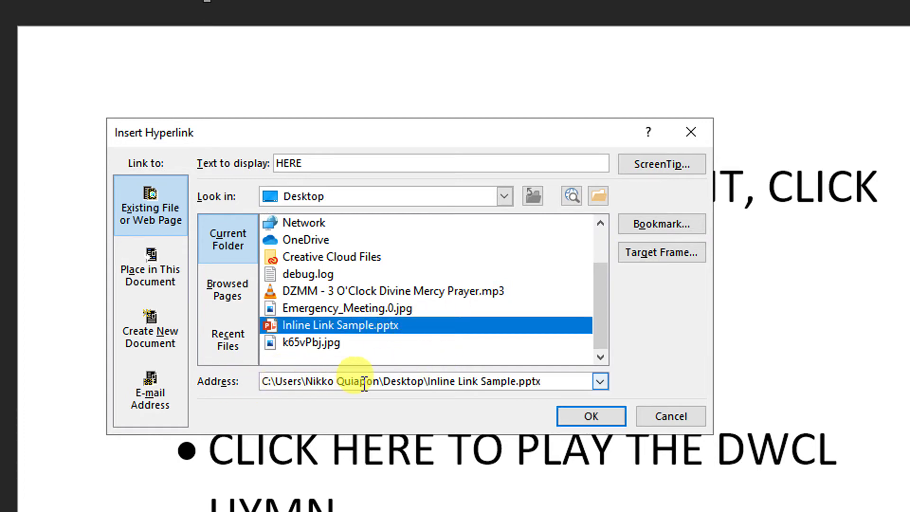
pyautogui.click(586, 416)
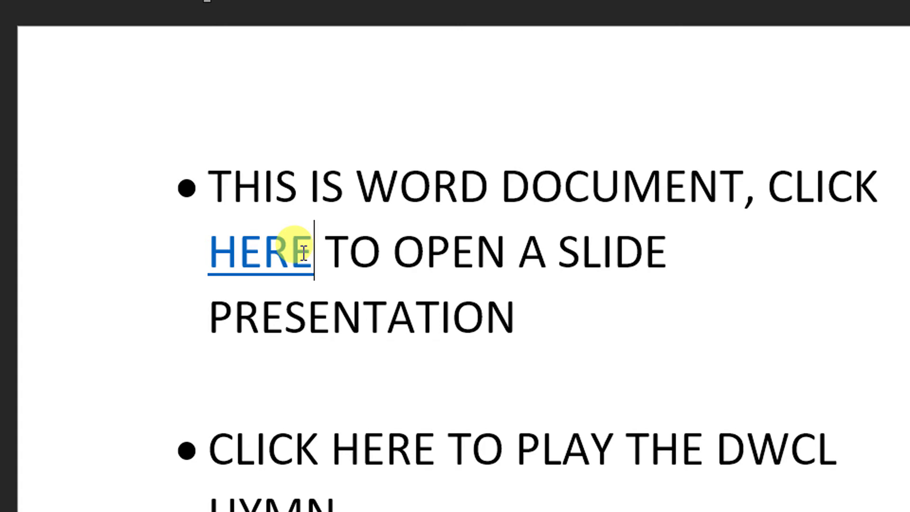
pyautogui.scroll(-1, 335, 427)
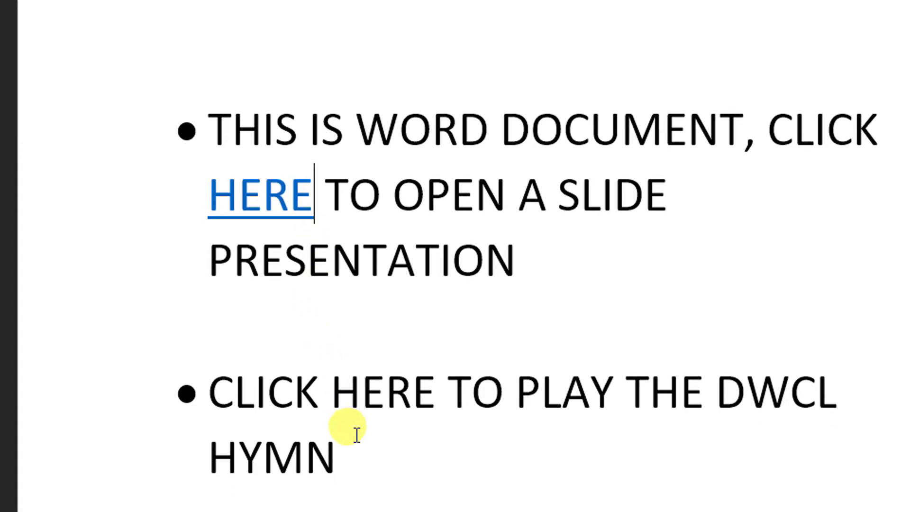
pyautogui.scroll(-1, 417, 429)
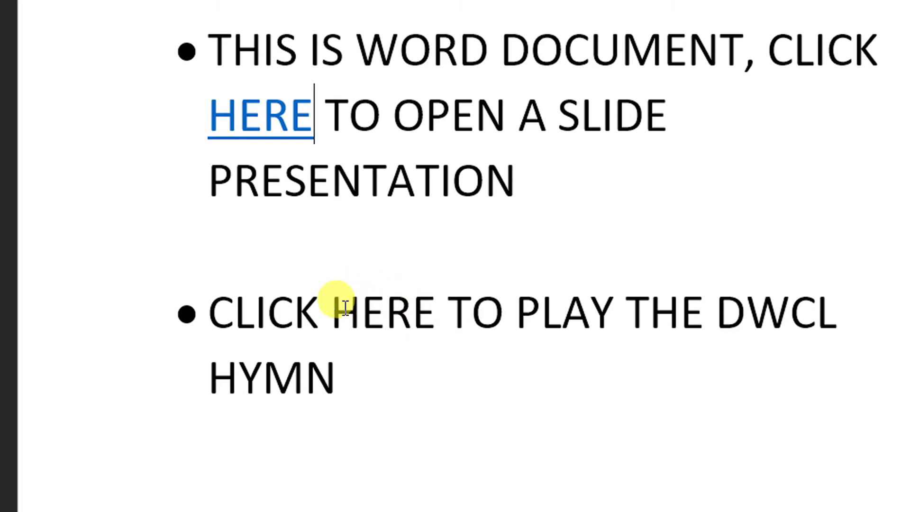
# - Hyperlink the second bullet's HERE to D:\School Files\DWCL HYMN.mp4
pyautogui.moveTo(334, 305); pyautogui.dragTo(429, 311)
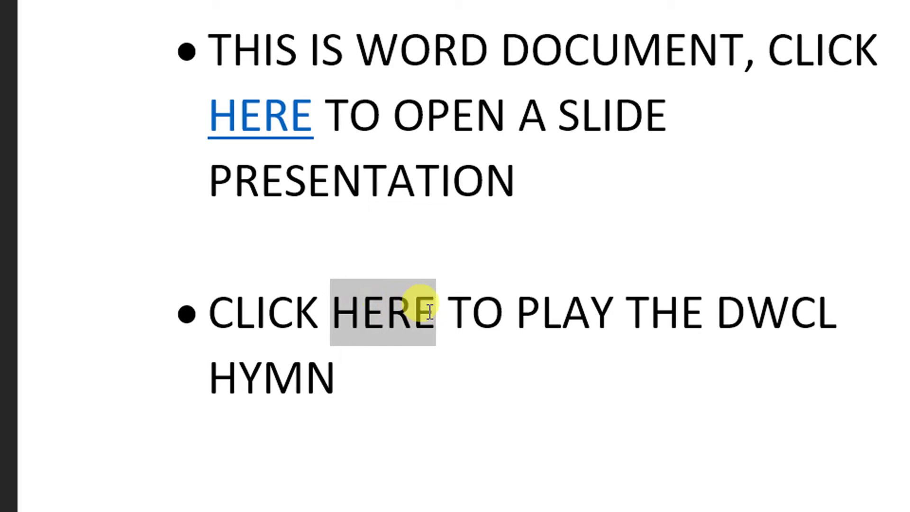
pyautogui.rightClick(408, 312)
pyautogui.click(435, 270)
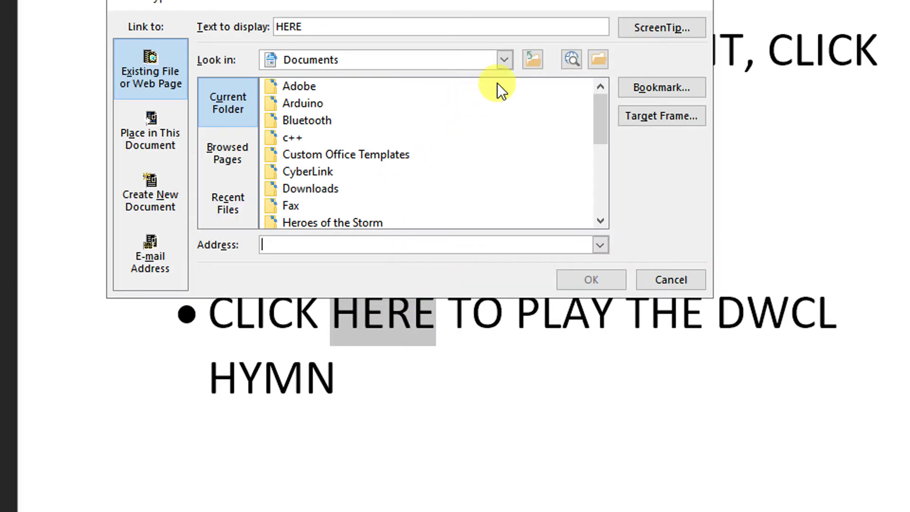
pyautogui.click(502, 65)
pyautogui.moveTo(510, 119); pyautogui.dragTo(508, 149)
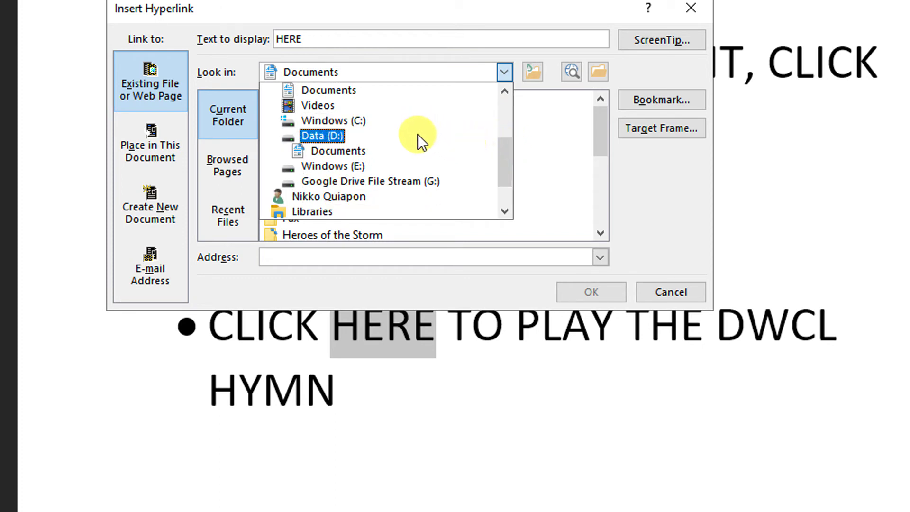
pyautogui.click(416, 136)
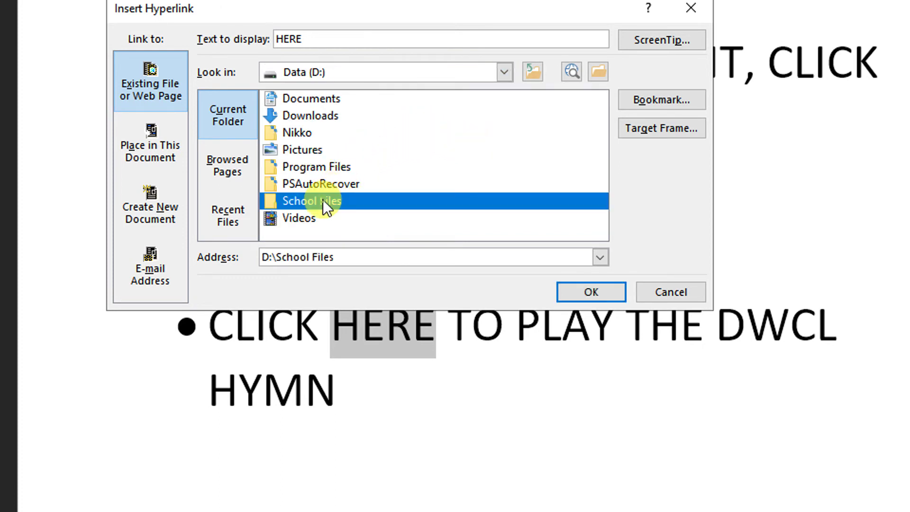
pyautogui.doubleClick(322, 200)
pyautogui.click(316, 152)
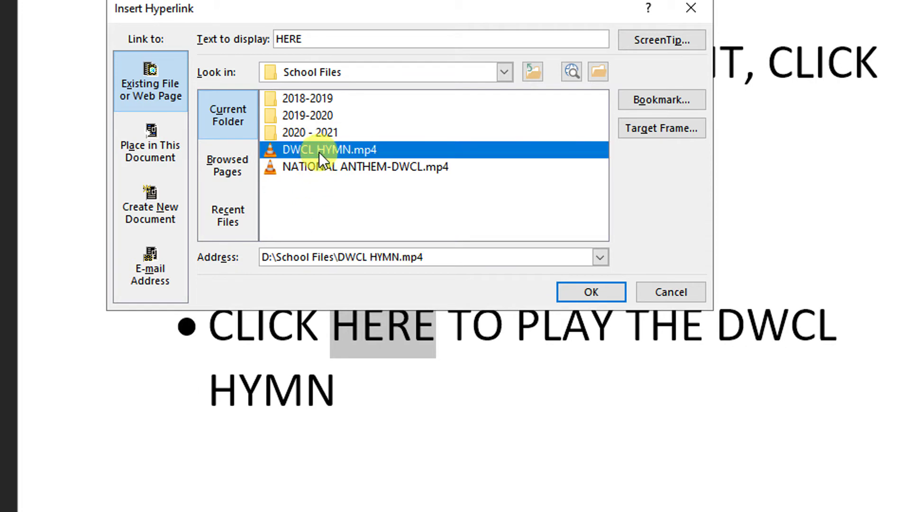
pyautogui.click(588, 291)
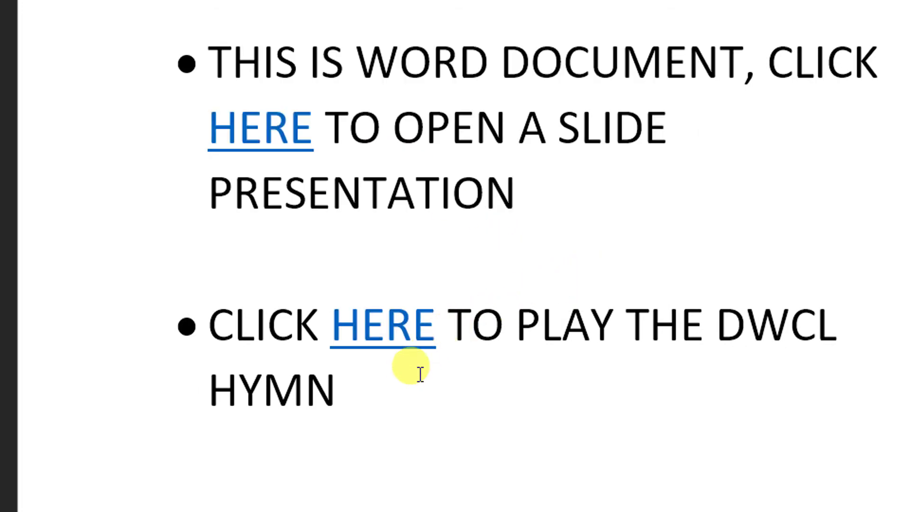
pyautogui.click(404, 386)
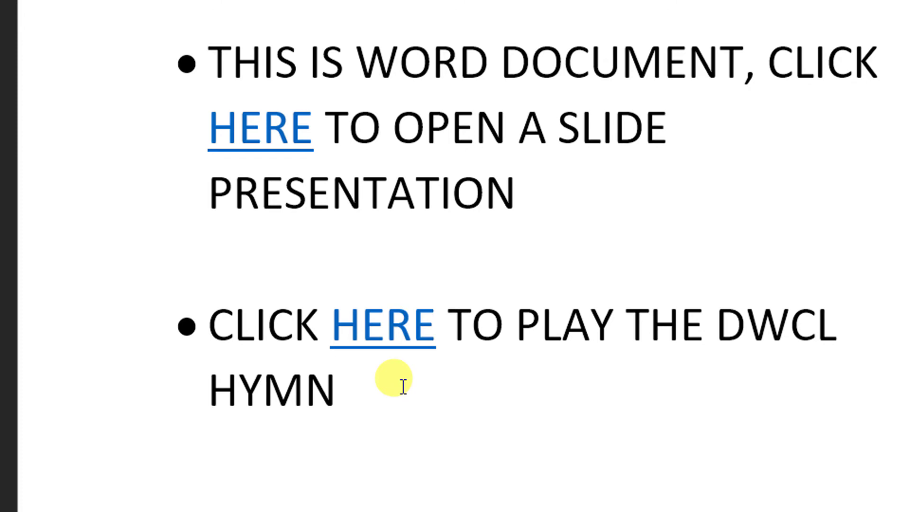
# - Add a new bullet reading 'CLICK HERE TO OPEN GOOGLE.COM', fixing the typo before '.COM'
pyautogui.press('Return')
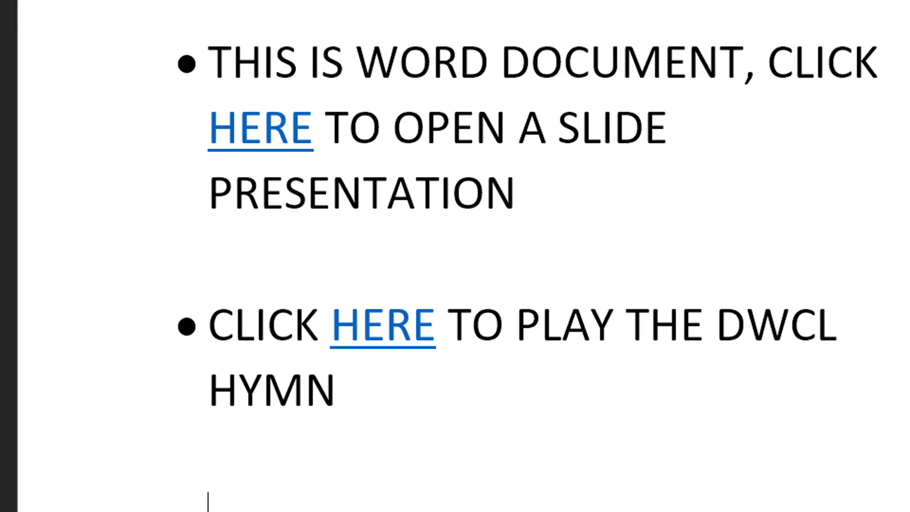
pyautogui.scroll(-3, 402, 424)
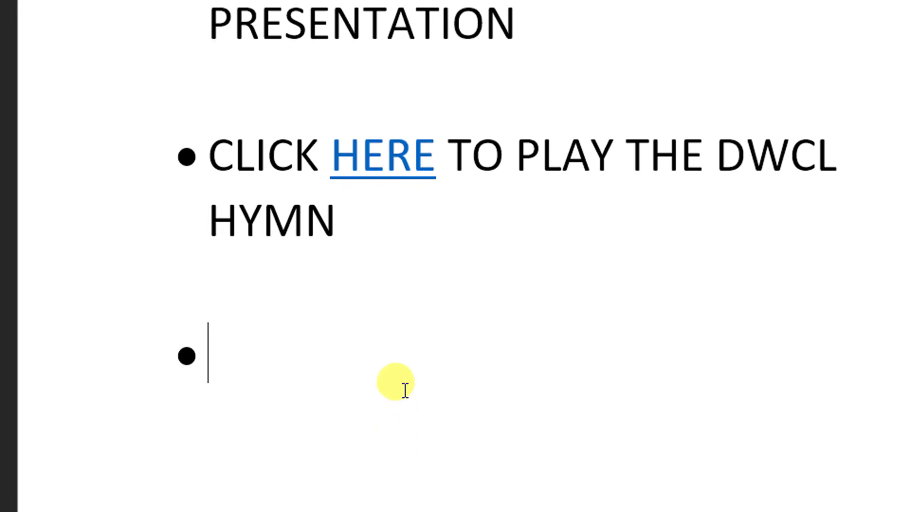
pyautogui.write('CLICK HE')
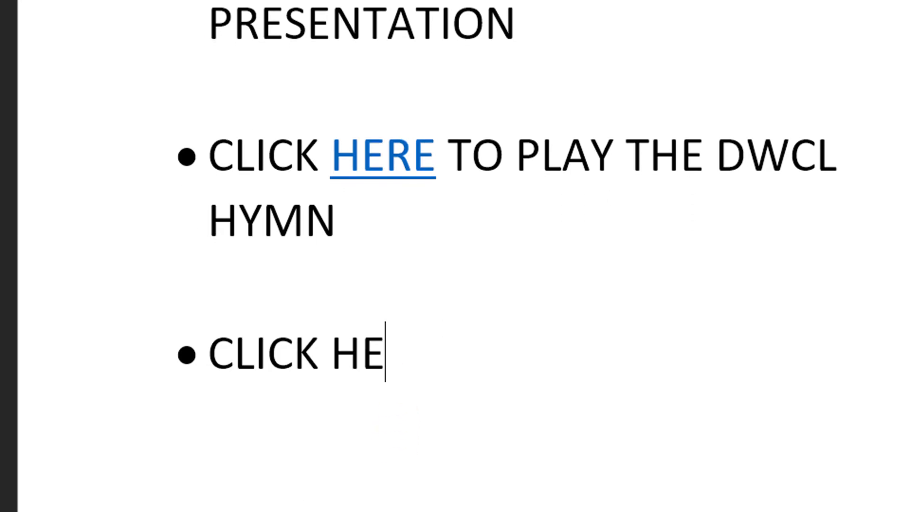
pyautogui.write('RE TO O')
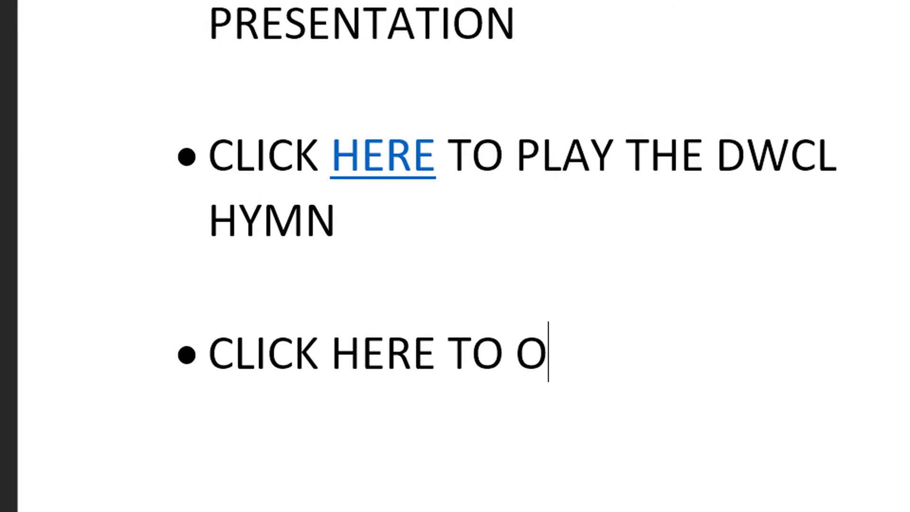
pyautogui.write('PEN GOOGLE>CO')
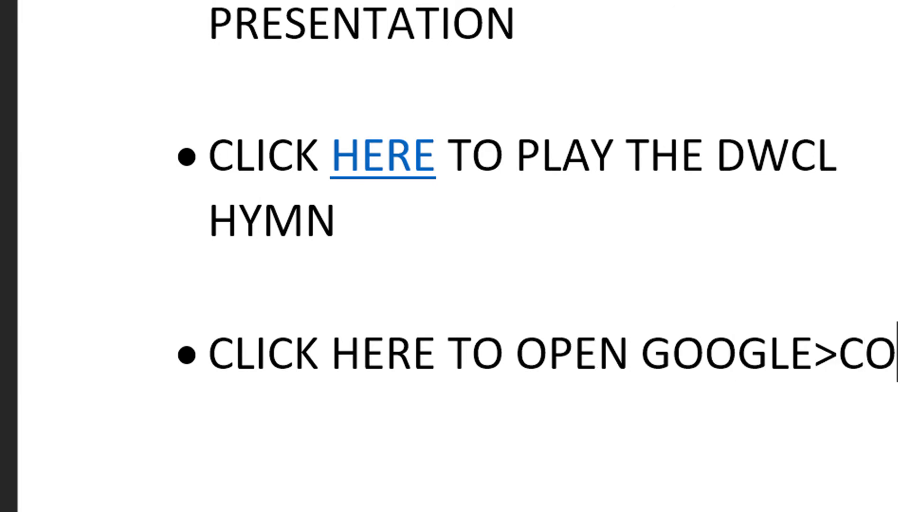
pyautogui.press('BackSpace')
pyautogui.press('BackSpace')
pyautogui.press('BackSpace')
pyautogui.write('.COM')
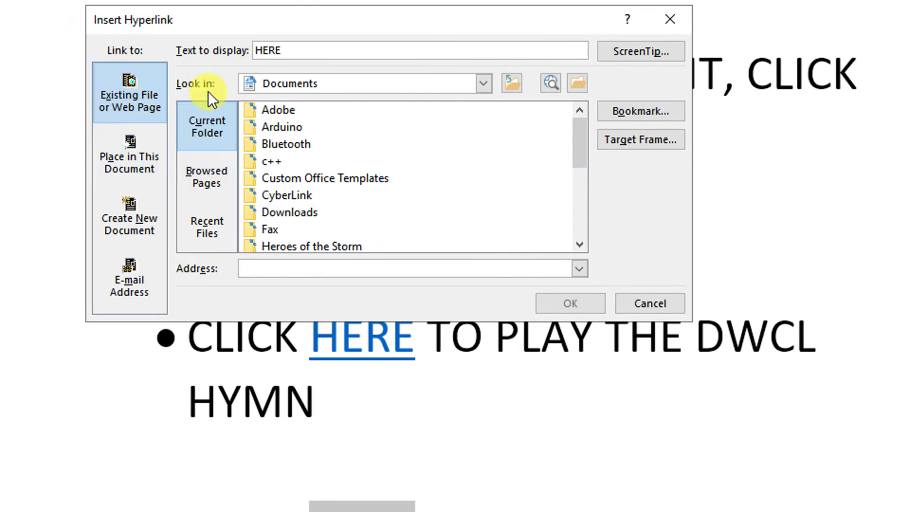
pyautogui.click(141, 114)
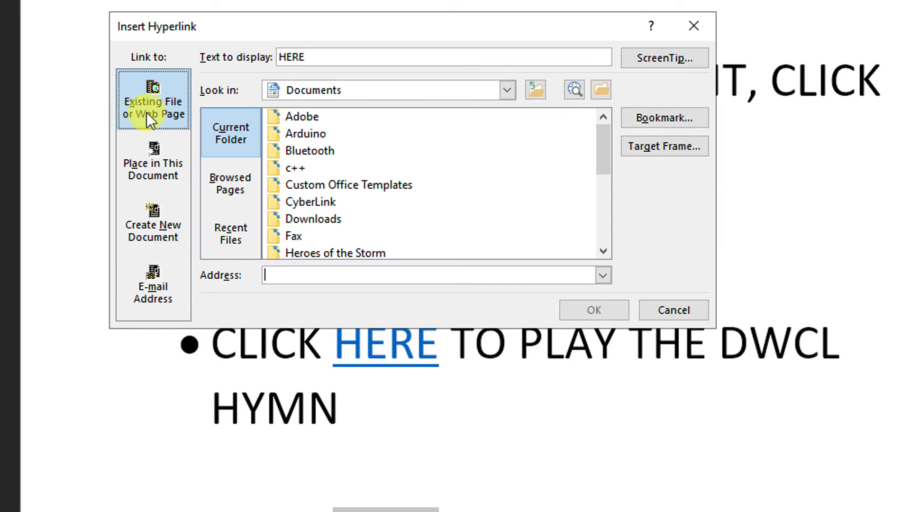
pyautogui.click(285, 274)
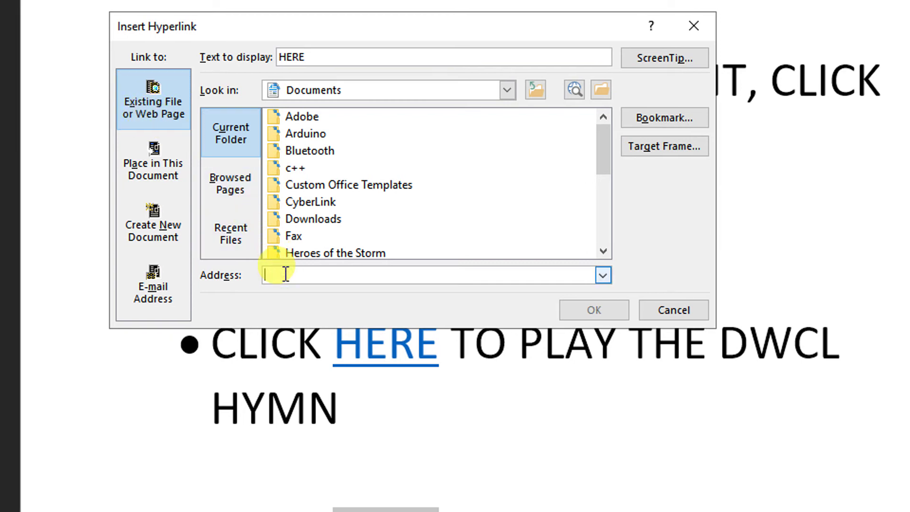
pyautogui.write('www')
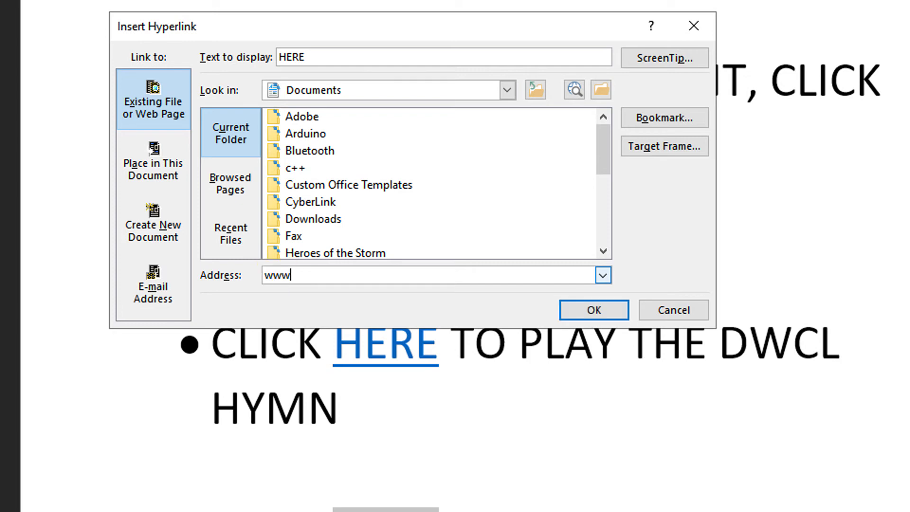
pyautogui.write('.google.com')
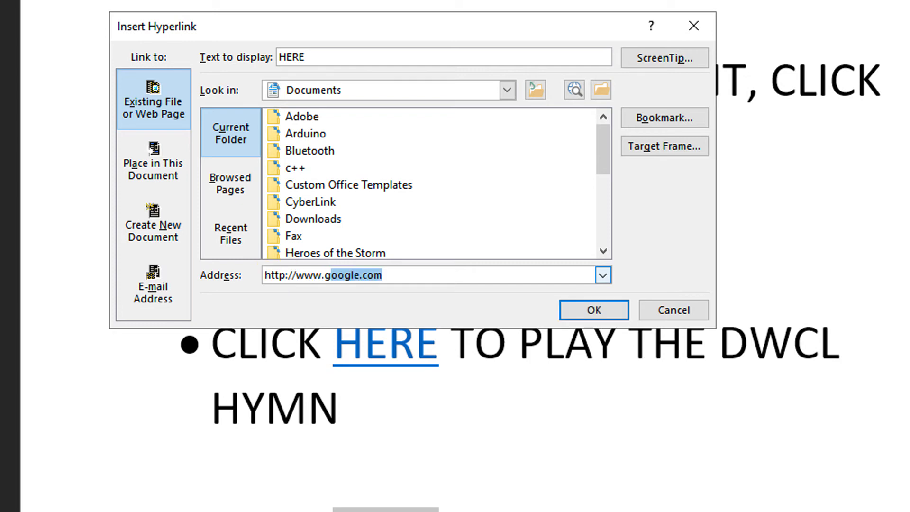
pyautogui.click(396, 275)
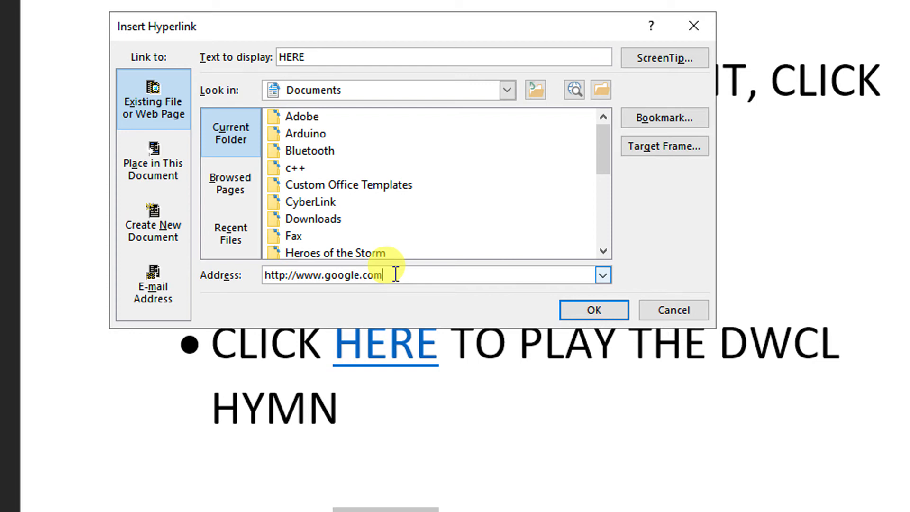
pyautogui.click(593, 311)
pyautogui.scroll(-2, 592, 441)
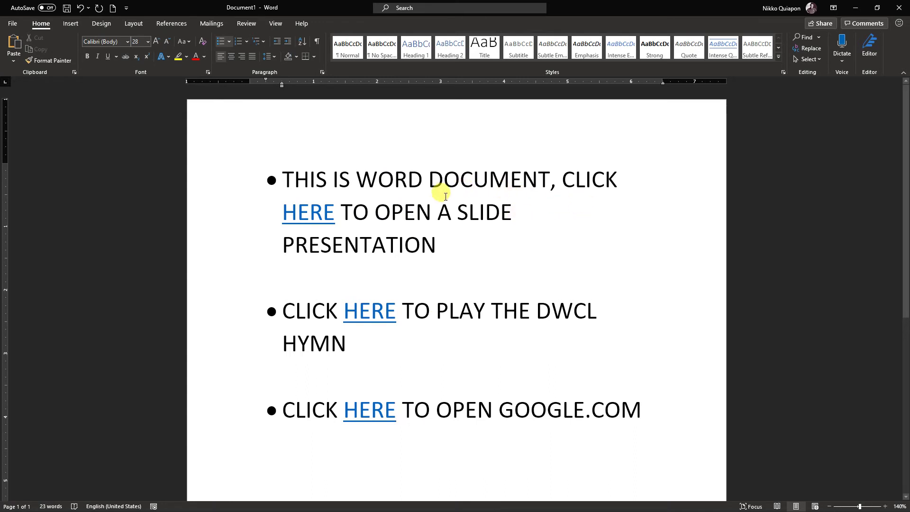
# - Follow the first HERE link and approve the security notice to open Inline Link Sample.pptx
pyautogui.tripleClick(313, 217)
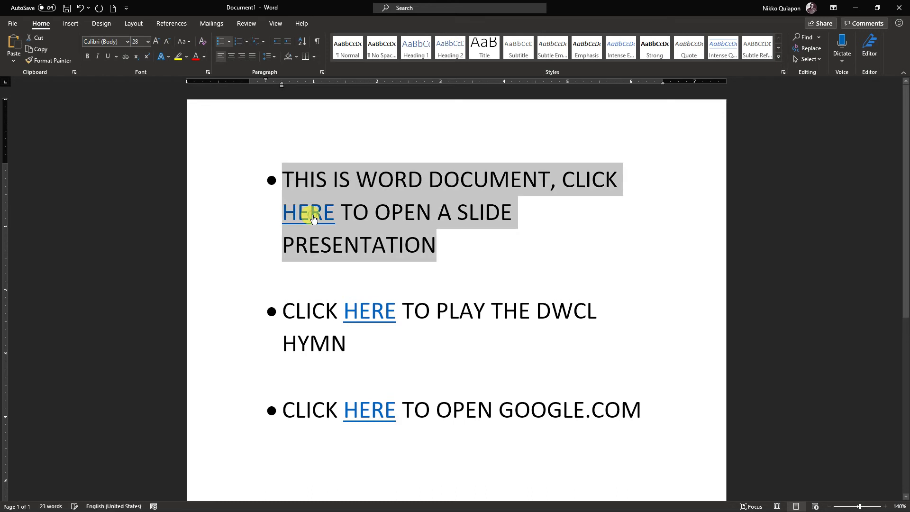
pyautogui.keyDown('ctrl'); pyautogui.click(311, 216); pyautogui.keyUp('ctrl')
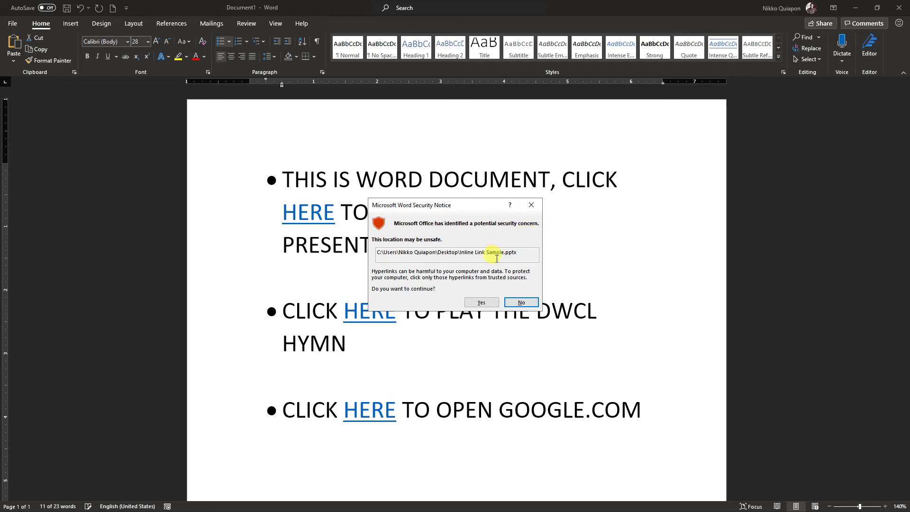
pyautogui.click(482, 303)
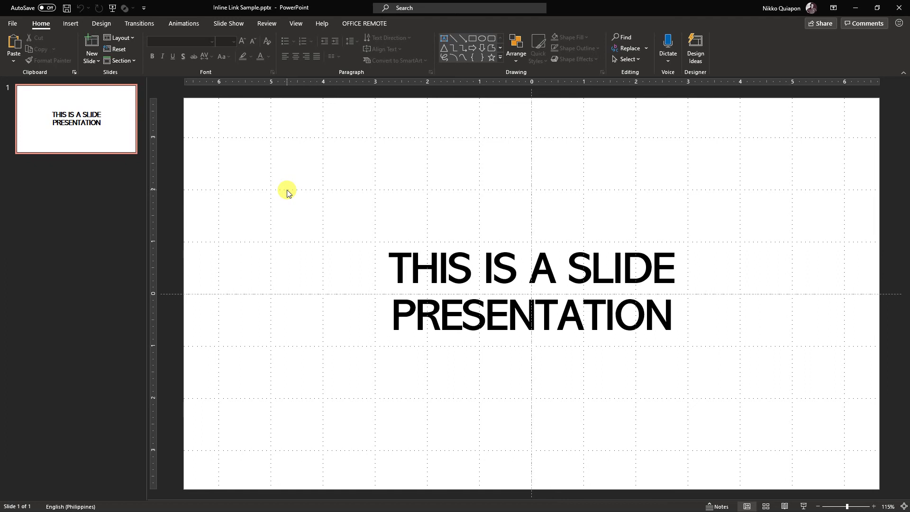
# - Close PowerPoint to return to the Word document
pyautogui.click(898, 8)
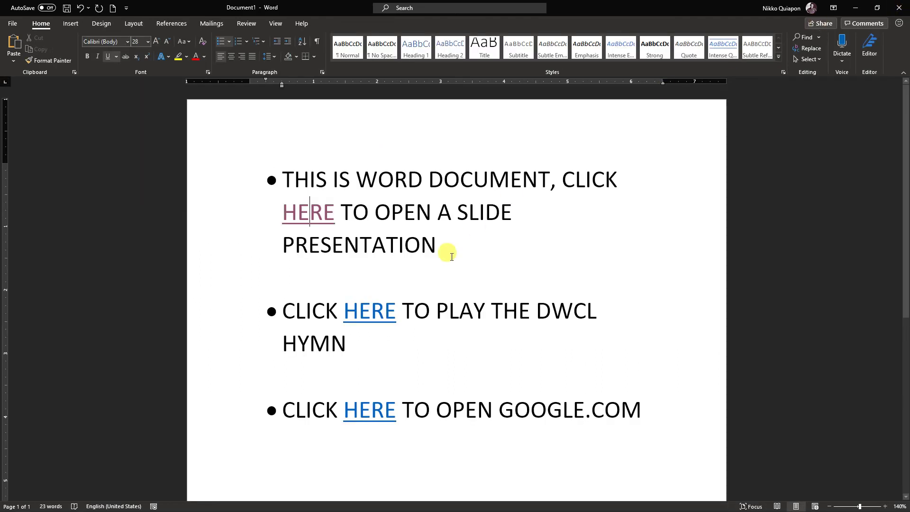
# - Follow the second HERE link, approve both prompts to play DWCL HYMN.mp4, then close VLC
pyautogui.keyDown('ctrl'); pyautogui.click(376, 313); pyautogui.keyUp('ctrl')
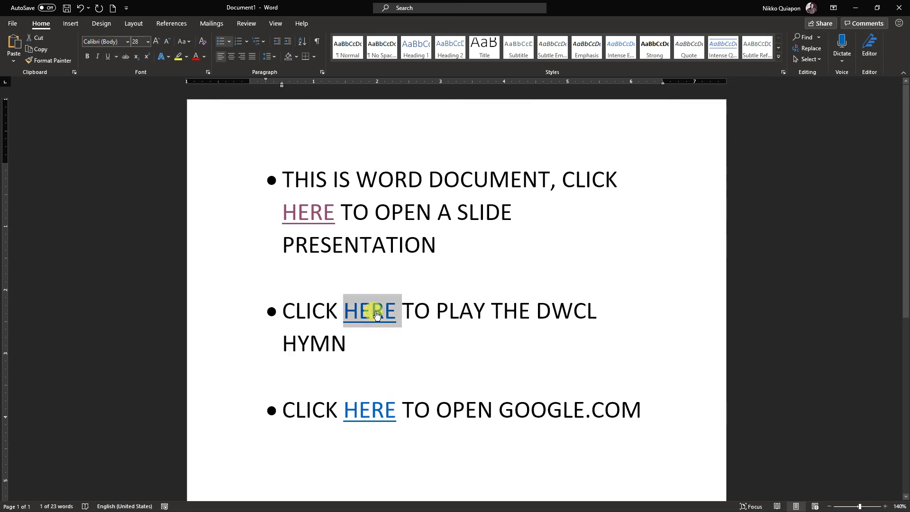
pyautogui.click(515, 301)
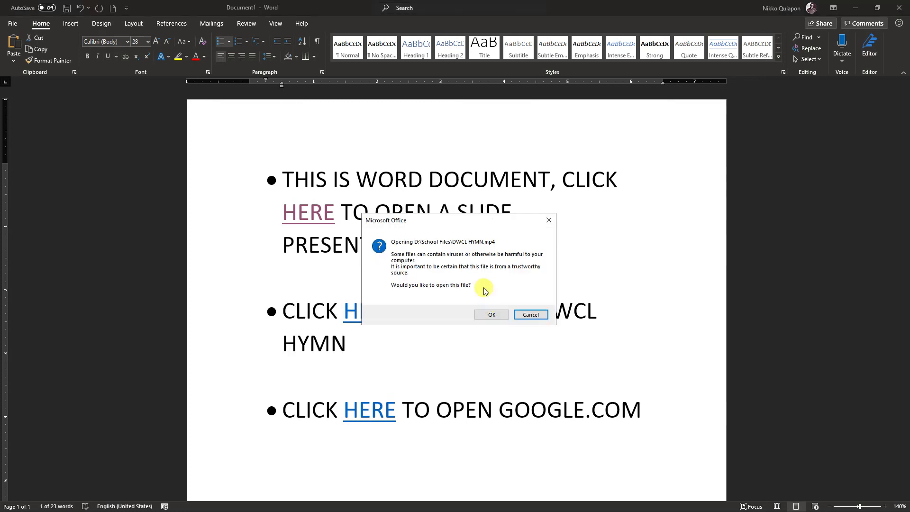
pyautogui.click(491, 315)
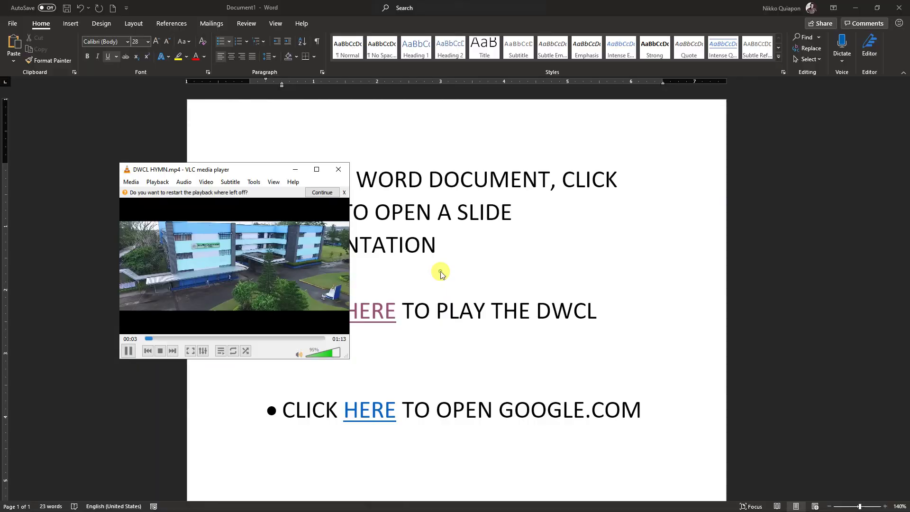
pyautogui.click(343, 172)
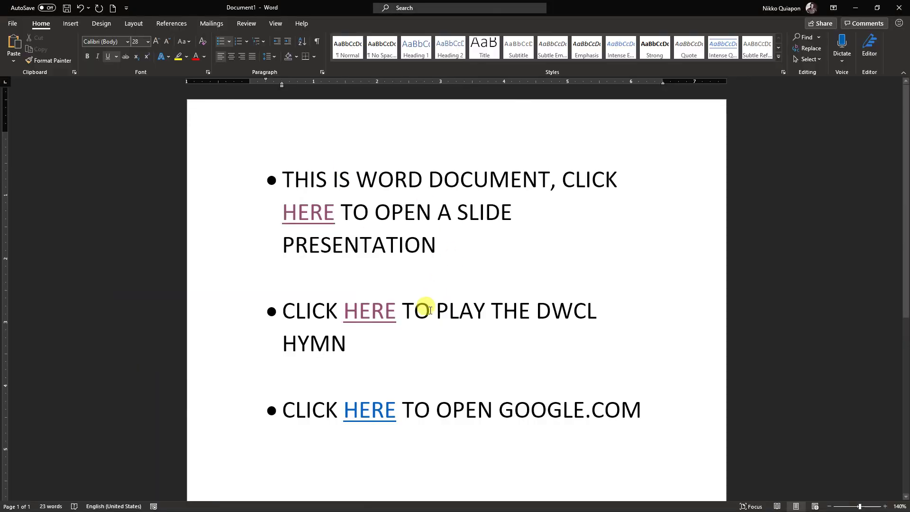
pyautogui.scroll(-1, 314, 341)
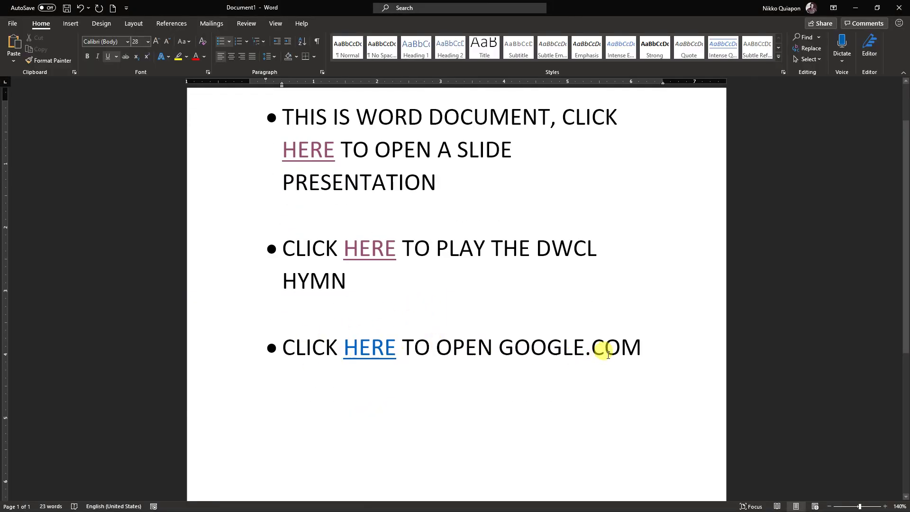
# - Open google.com from the third HERE link, run a test search, and close Chrome
pyautogui.keyDown('ctrl'); pyautogui.click(367, 353); pyautogui.keyUp('ctrl')
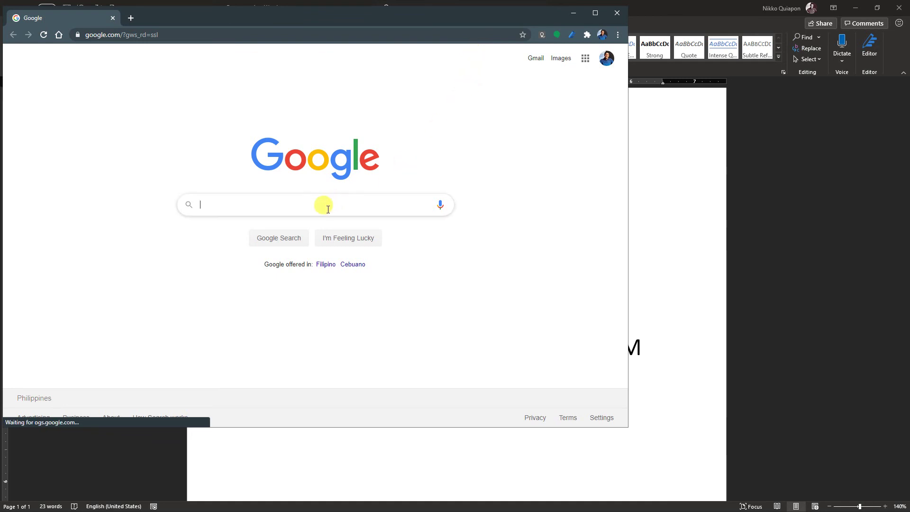
pyautogui.write('is nik')
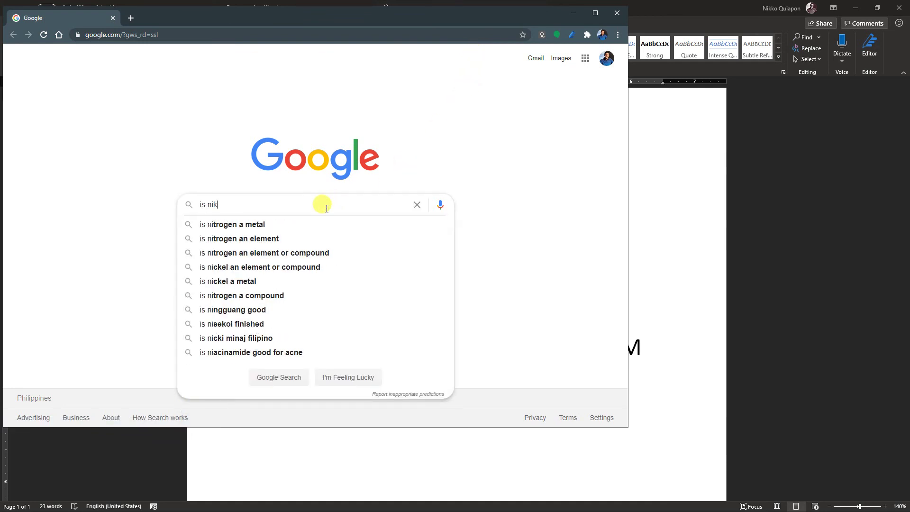
pyautogui.write('ko po')
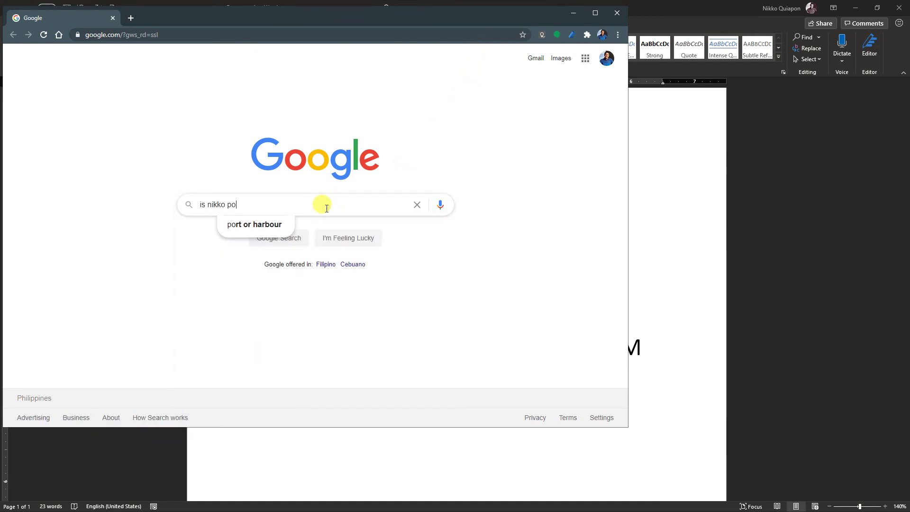
pyautogui.write('gi?')
pyautogui.press('Return')
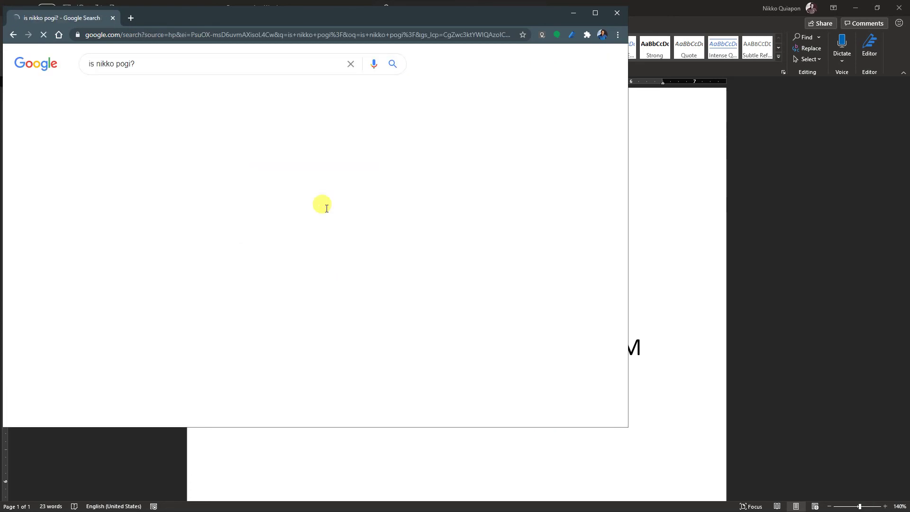
pyautogui.click(113, 18)
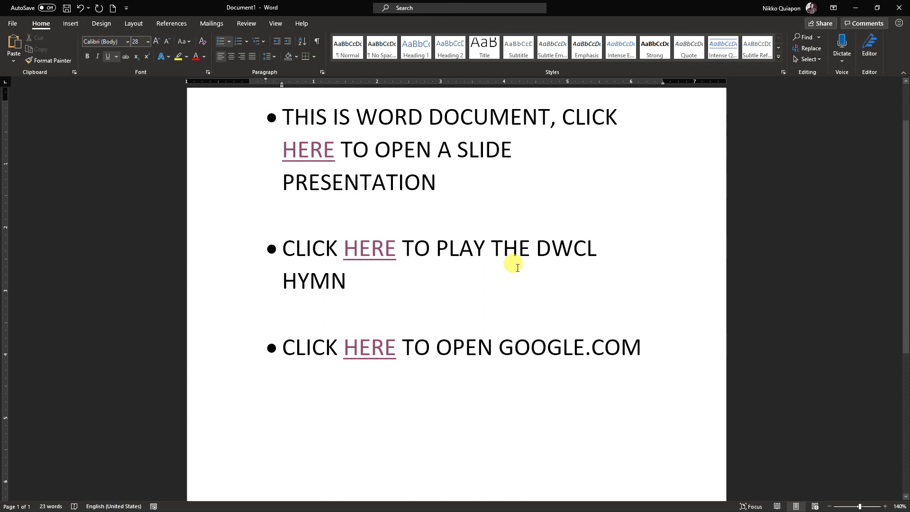
pyautogui.scroll(1, 518, 267)
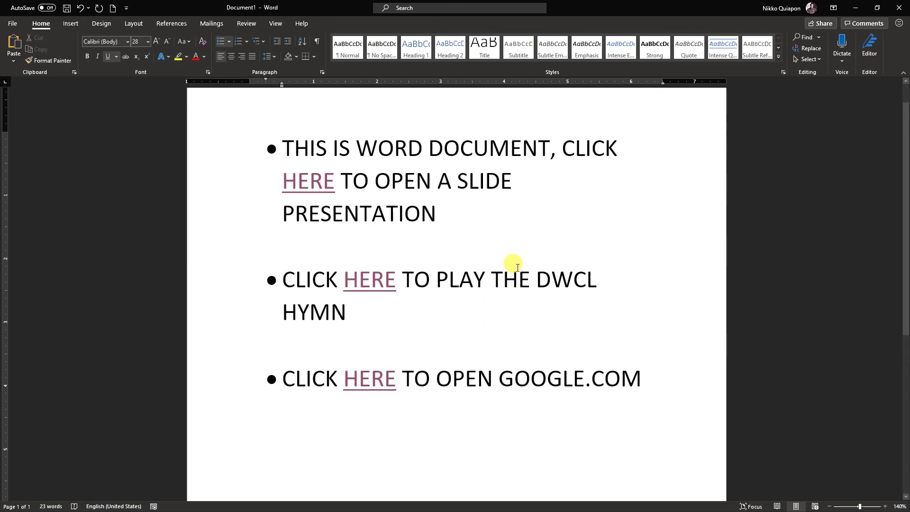